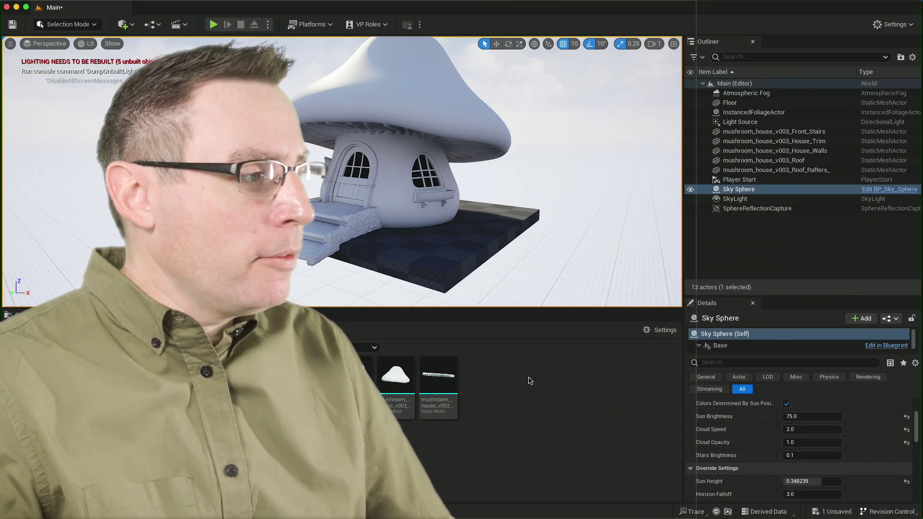
Step: Create a TEXTURES folder and import all the mushroom_house_v003 BaseColor, Normal and OcclusionRoughnessMetallic PNG files from the UNREAL folder into it
right_click(586, 390)
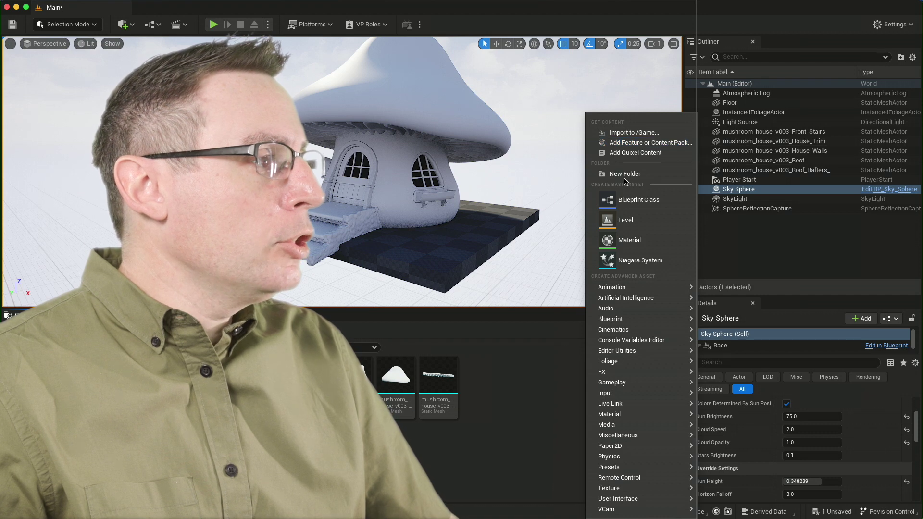
left_click(626, 175)
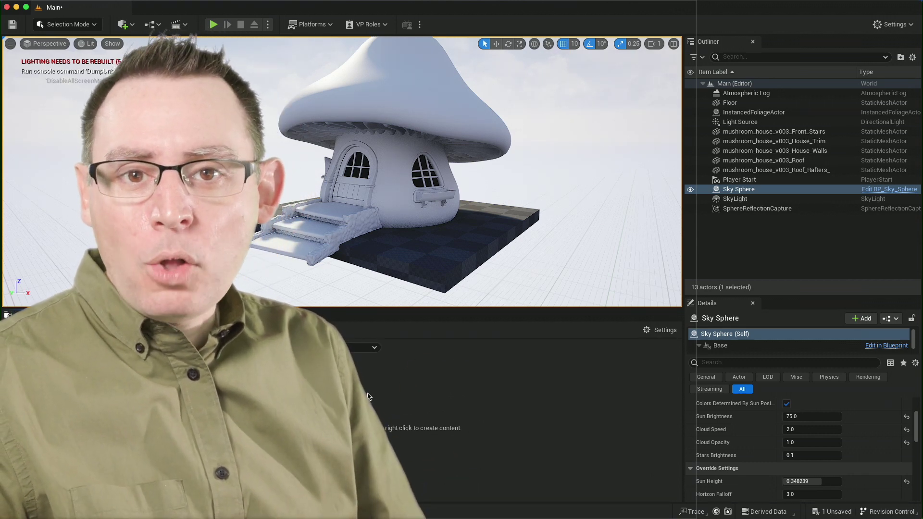
right_click(506, 395)
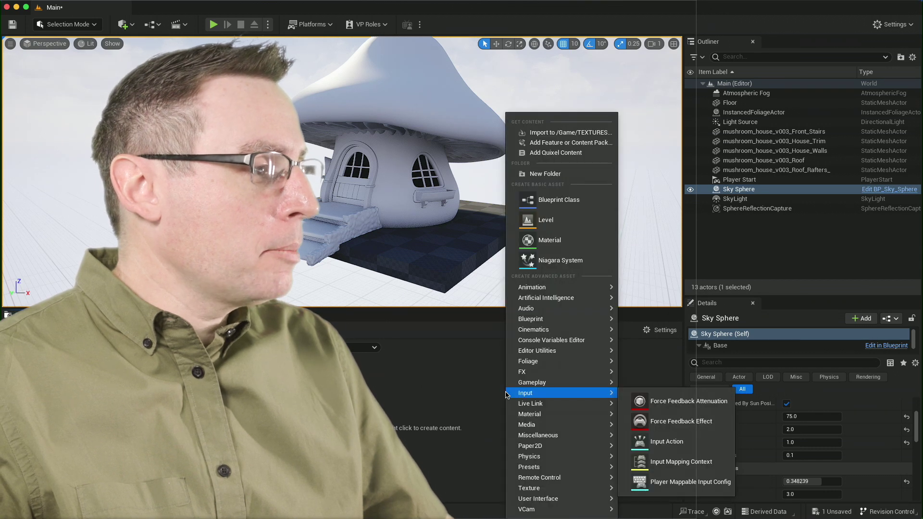
left_click(548, 135)
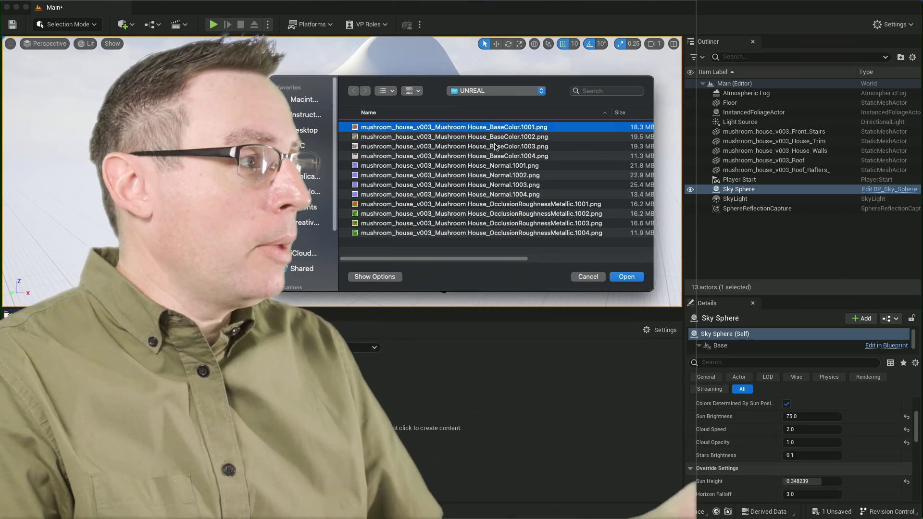
left_click(557, 233, "shift")
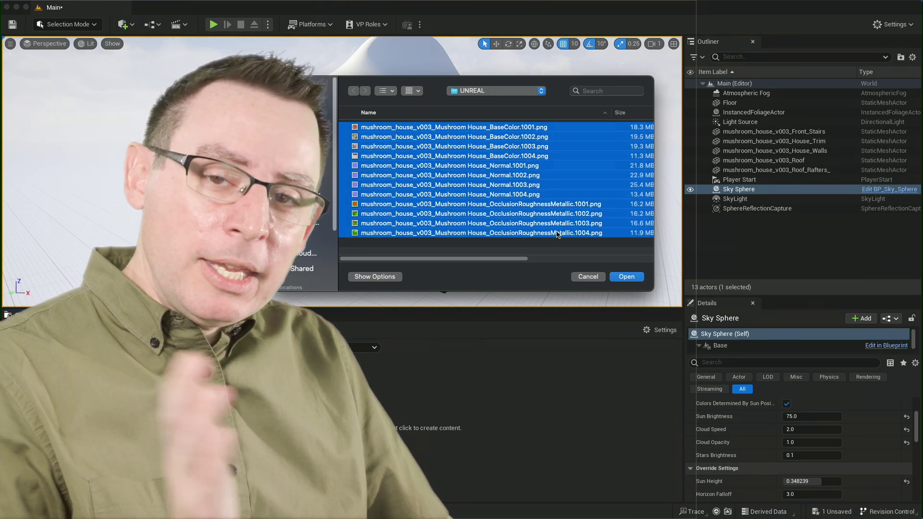
left_click(626, 277)
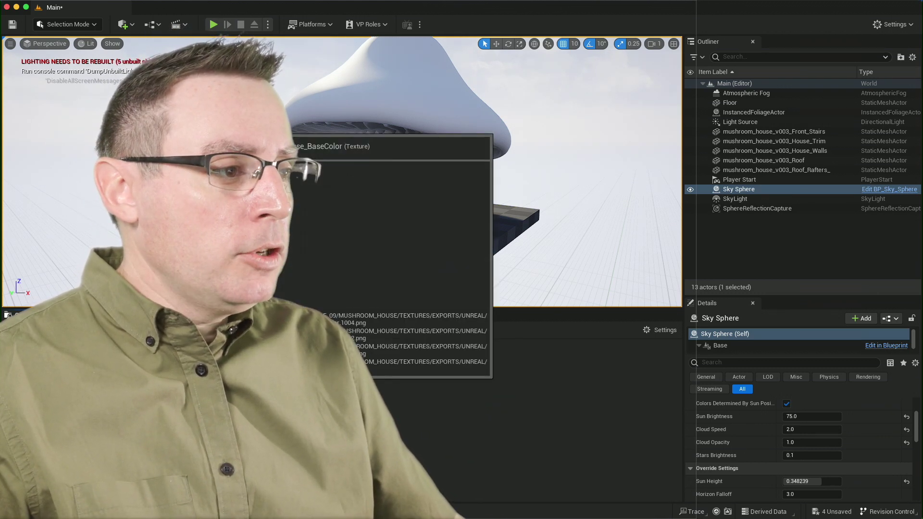
Step: Open the imported BaseColor texture, review its compression, sRGB and adjustment settings, and close it
double_click(269, 366)
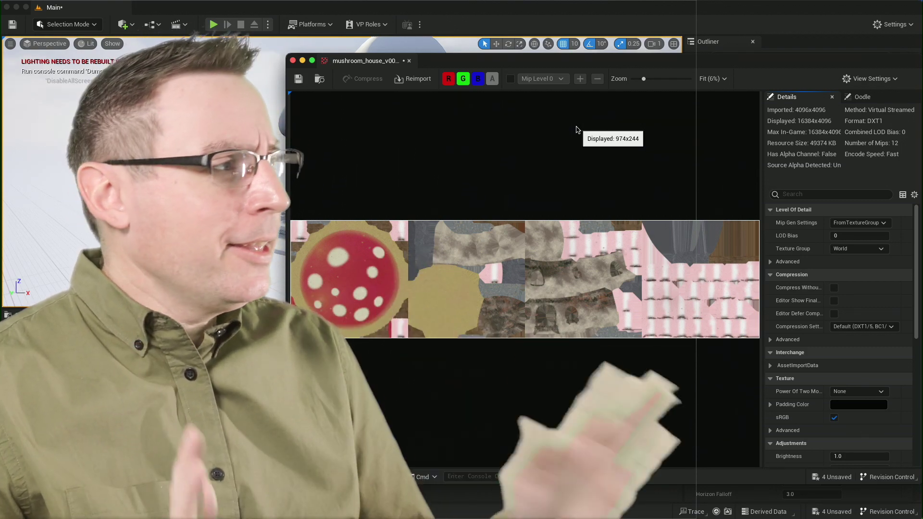
left_click_drag(599, 62, 553, 60)
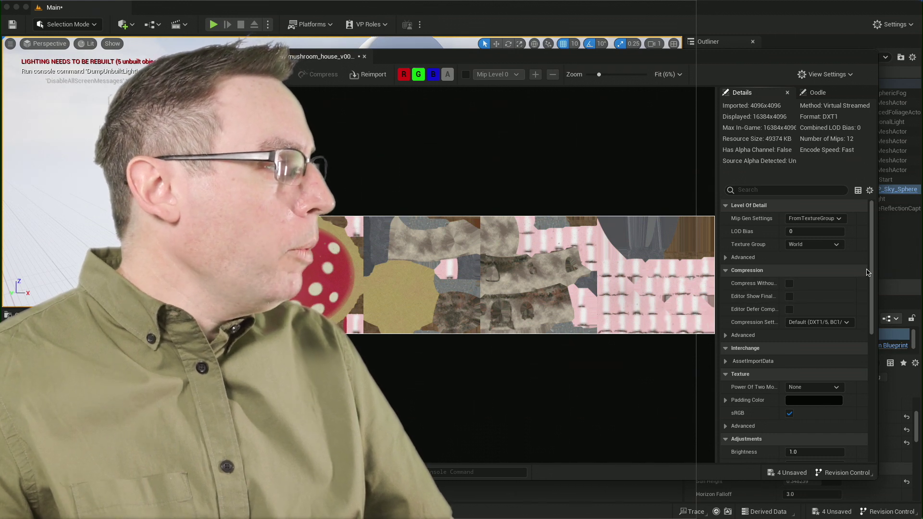
left_click_drag(872, 275, 875, 315)
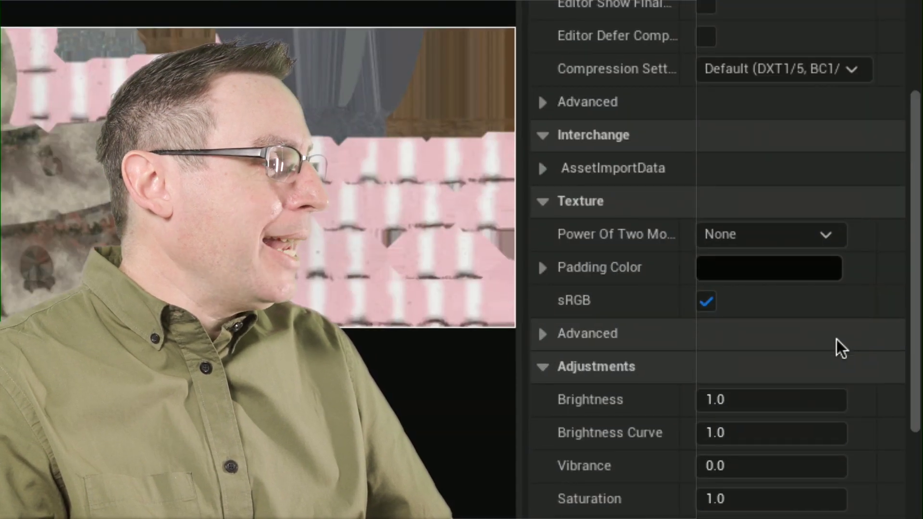
left_click_drag(910, 314, 901, 390)
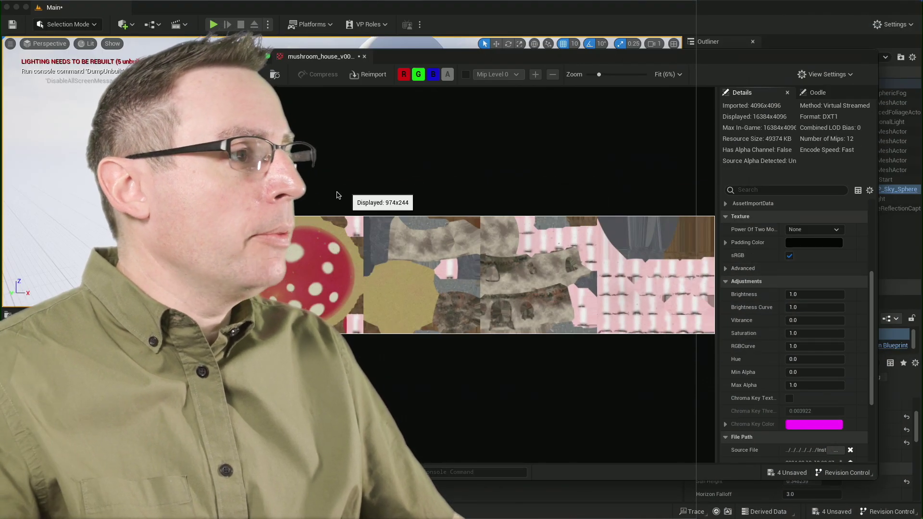
left_click(248, 57)
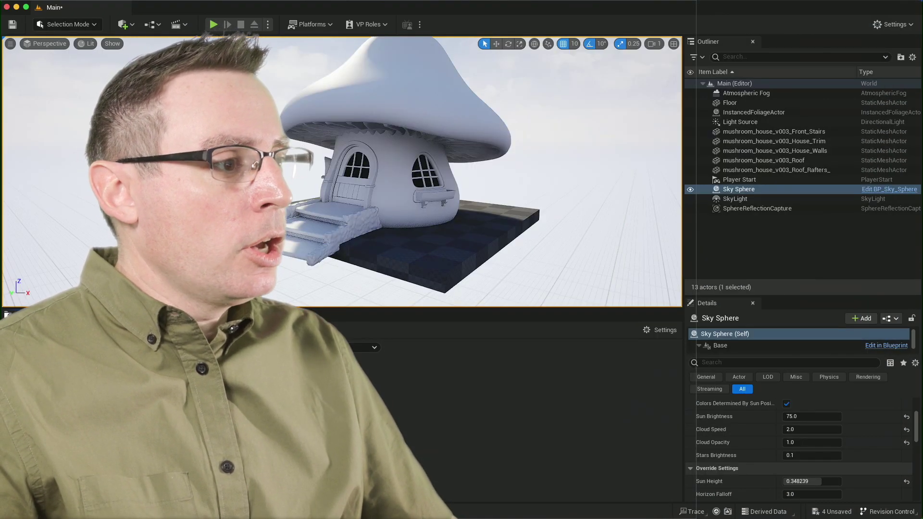
Step: Open the imported Normal texture and check its sRGB setting and the available compression options
double_click(595, 327)
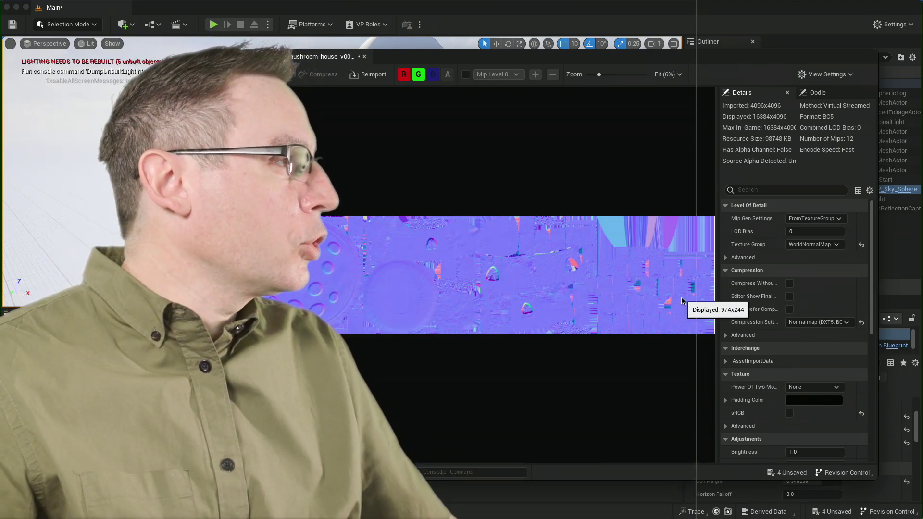
scroll(860, 308, "down", 2)
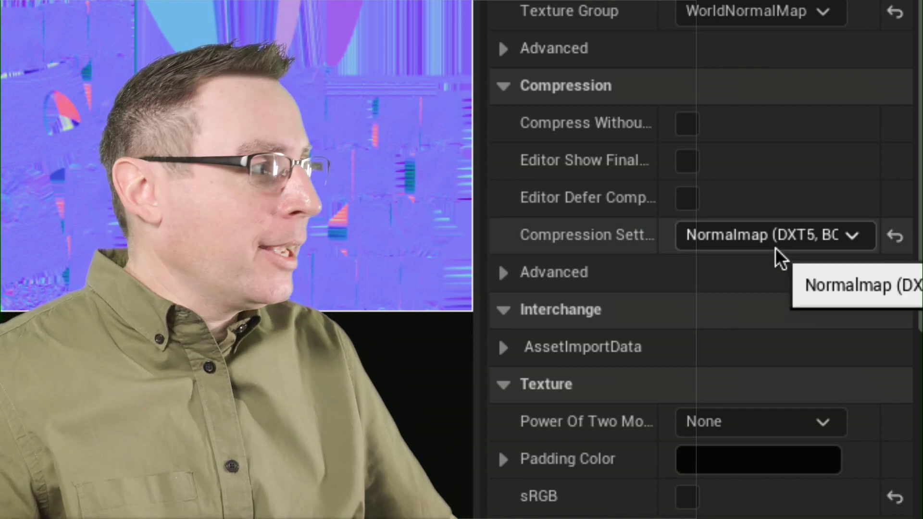
left_click(774, 238)
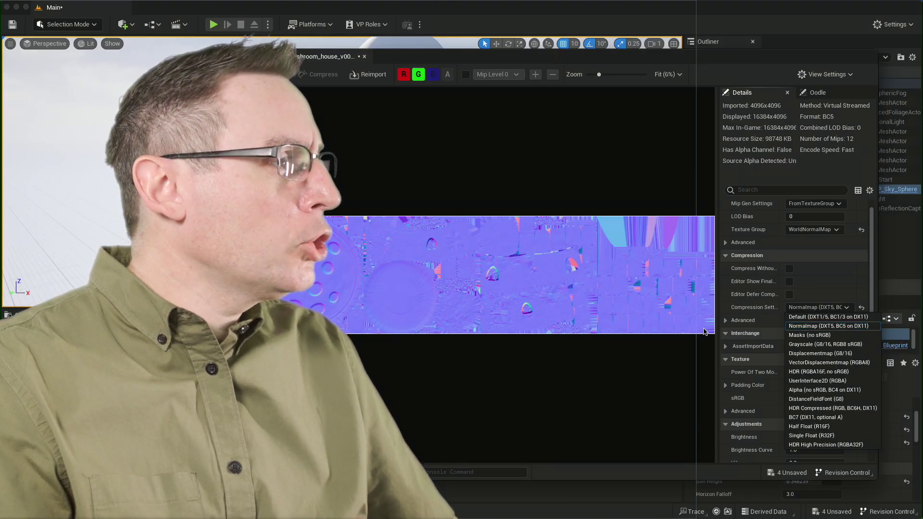
left_click(469, 369)
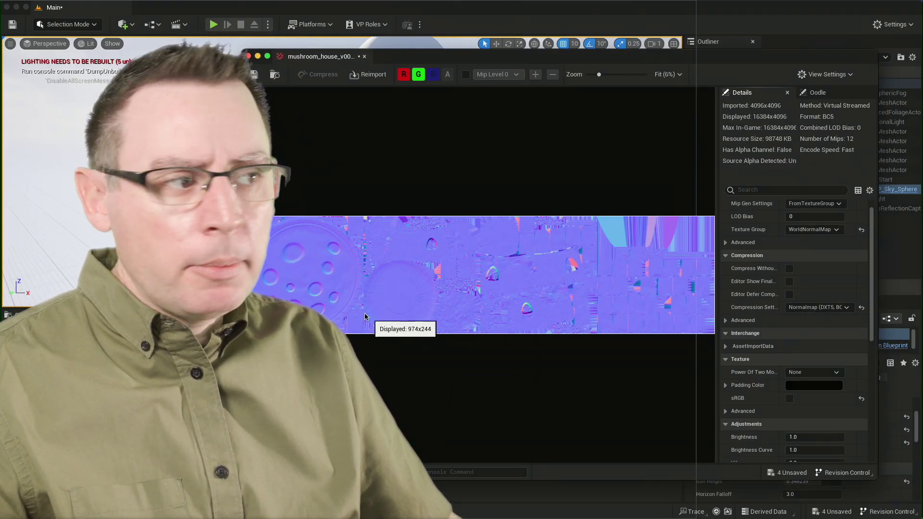
Step: Save the Normal texture asset and close its editor
left_click_drag(396, 58, 597, 69)
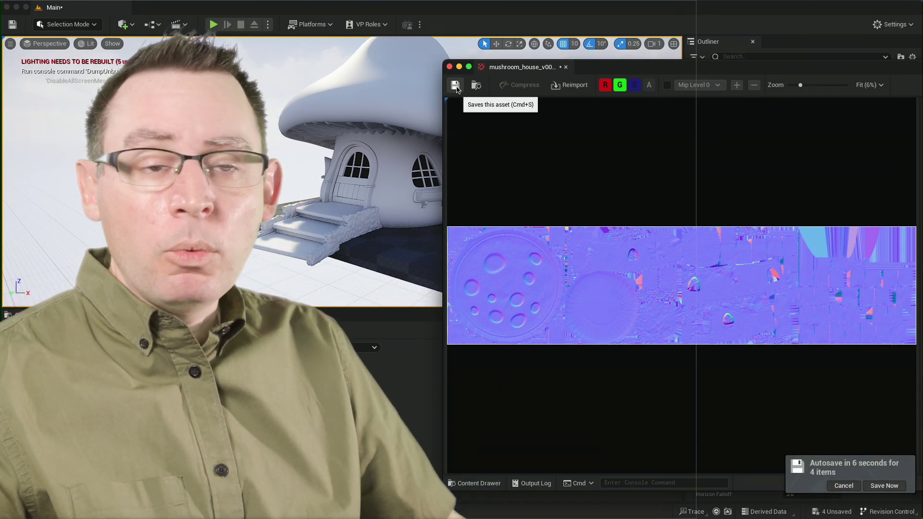
left_click(455, 87)
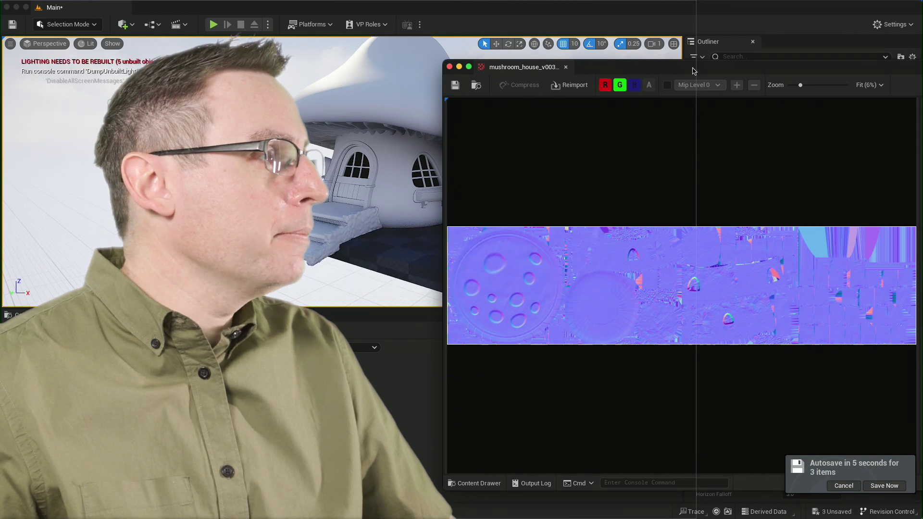
double_click(692, 71)
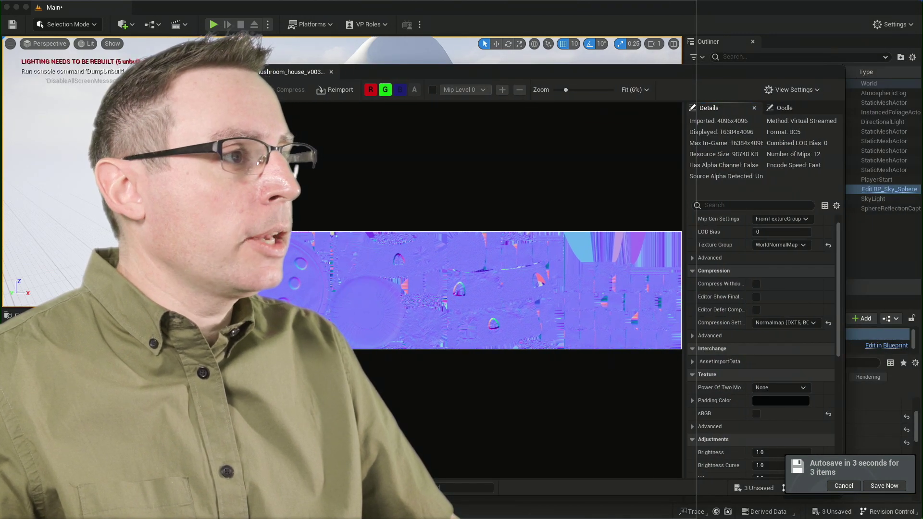
key("super+w")
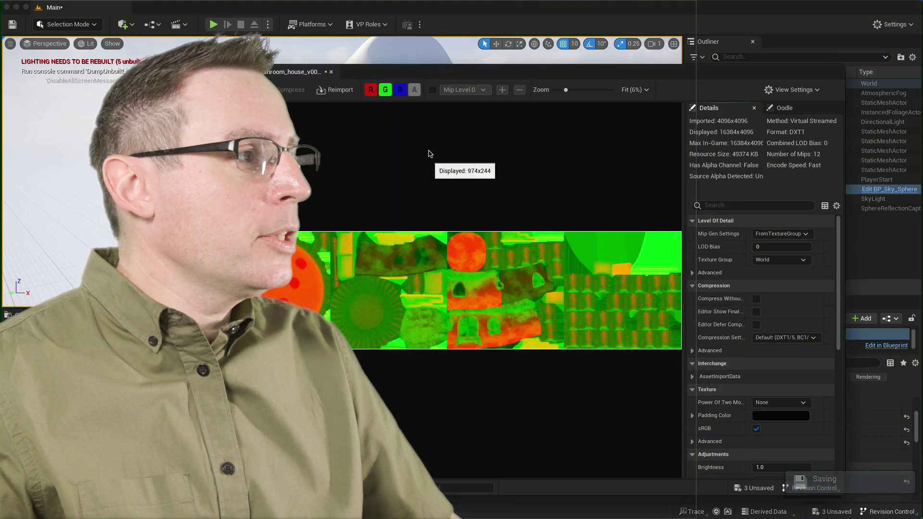
Step: Examine the red, green and blue channels of the OcclusionRoughnessMetallic texture one at a time and turn all three back on
left_click_drag(396, 73, 591, 76)
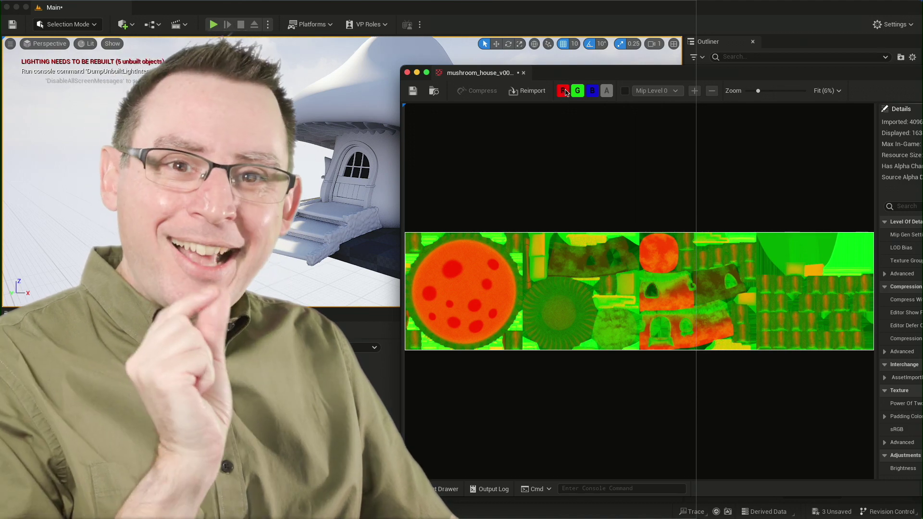
left_click(563, 91)
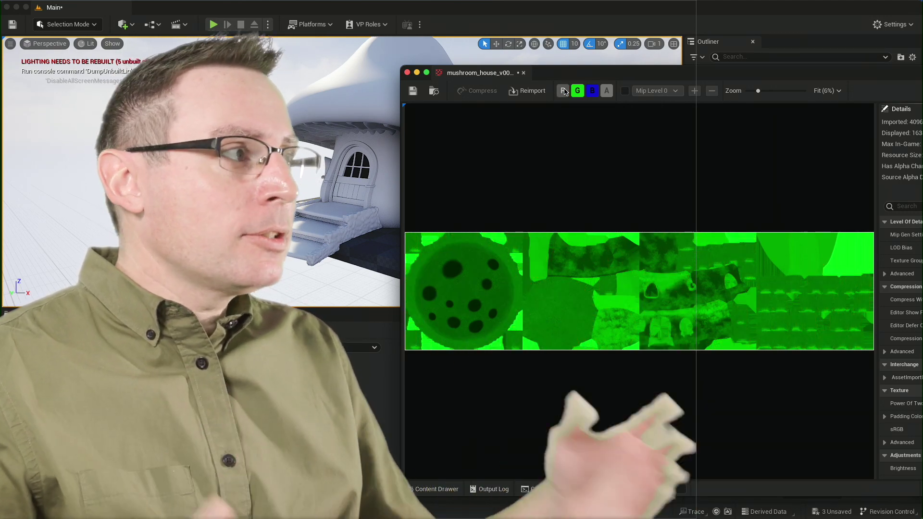
left_click(578, 91)
left_click(593, 91)
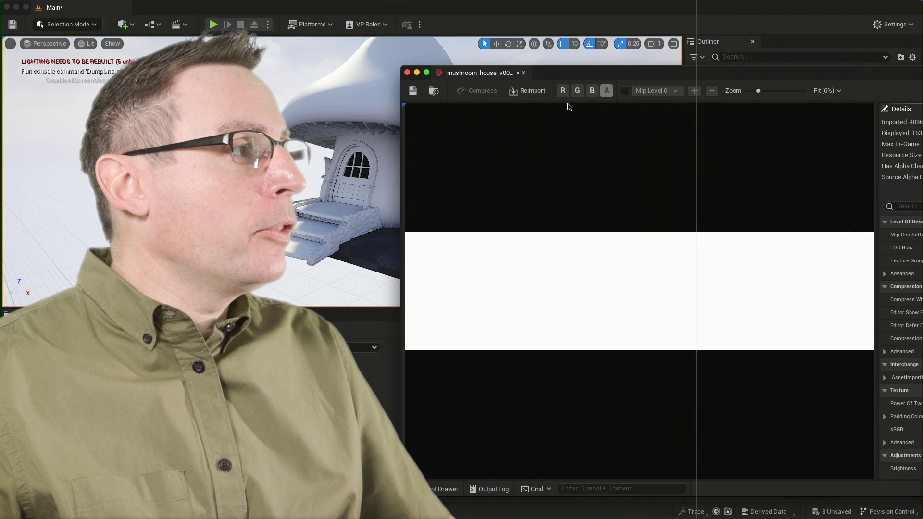
left_click(563, 91)
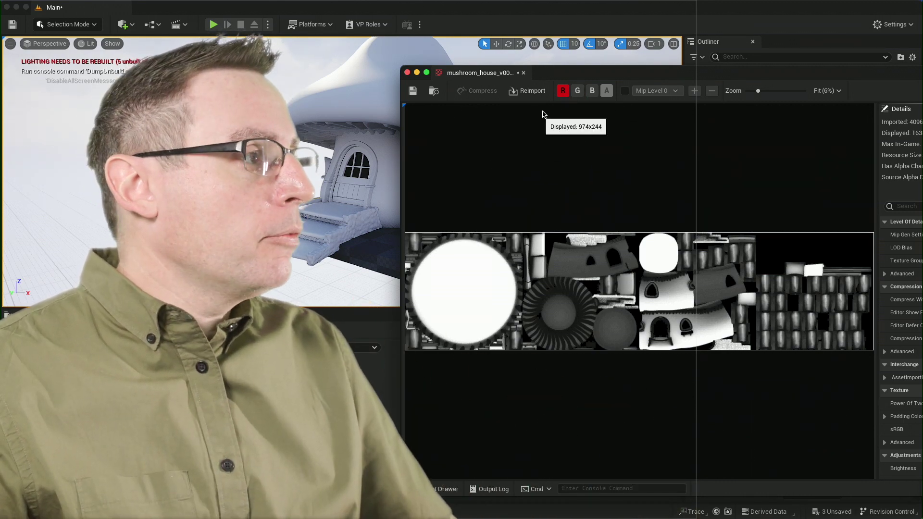
left_click(564, 92)
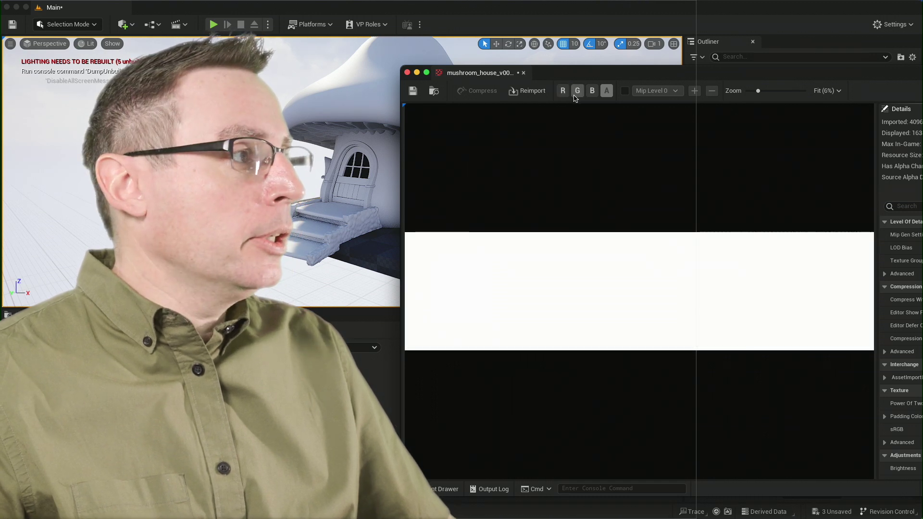
left_click(576, 93)
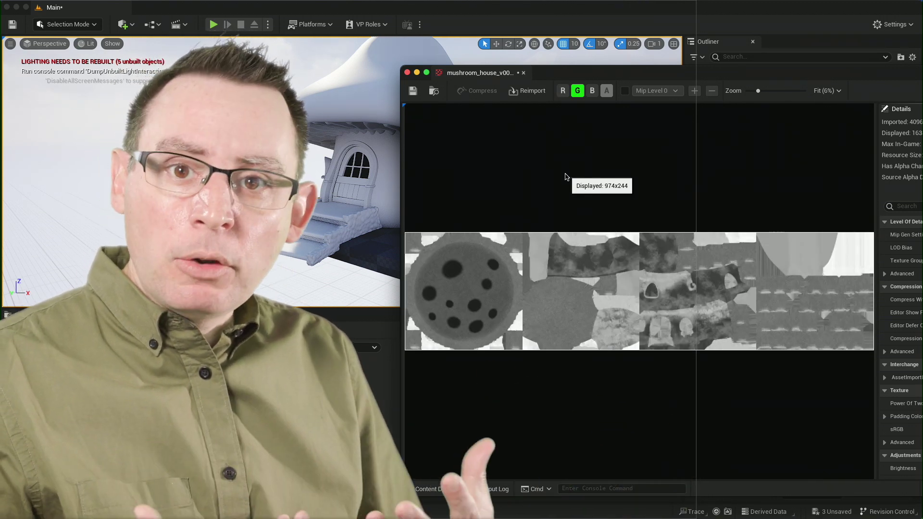
left_click(578, 92)
left_click(594, 96)
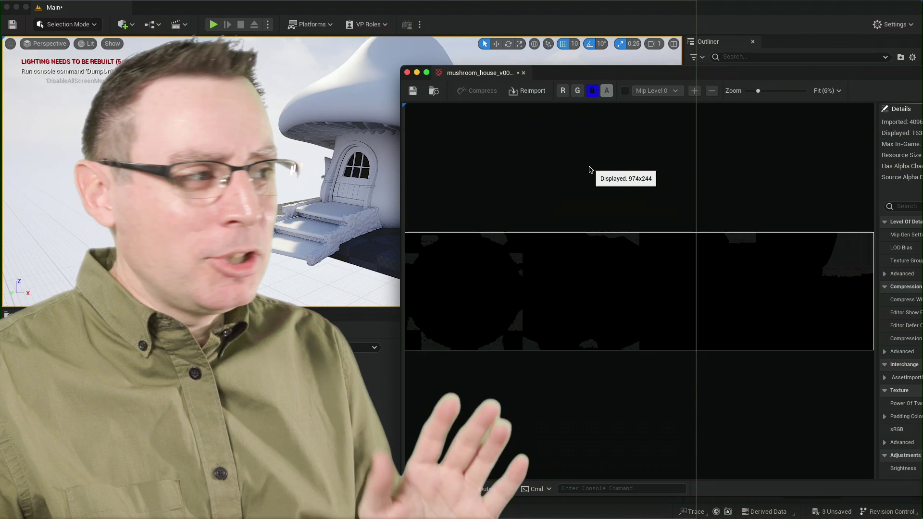
left_click(564, 91)
left_click(577, 91)
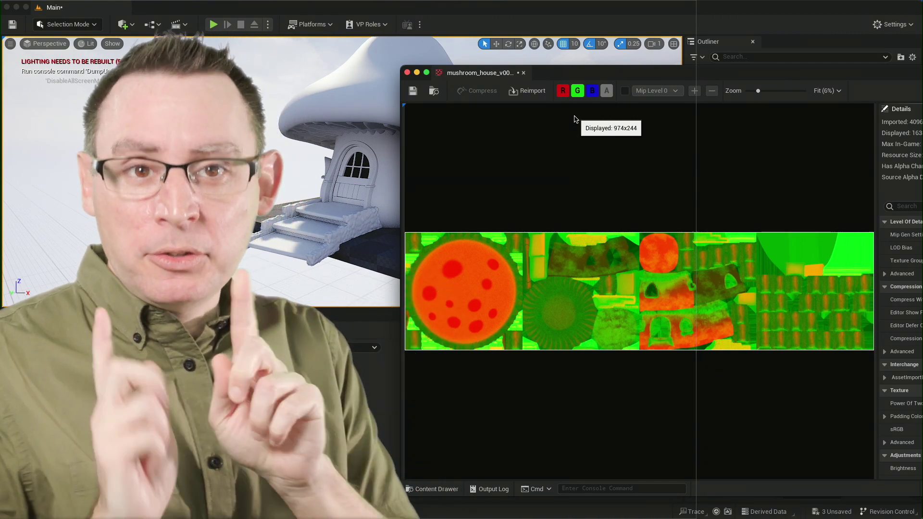
Step: Turn off sRGB for the OcclusionRoughnessMetallic texture while viewing its red channel alone, and save and close the asset
left_click_drag(585, 73, 475, 67)
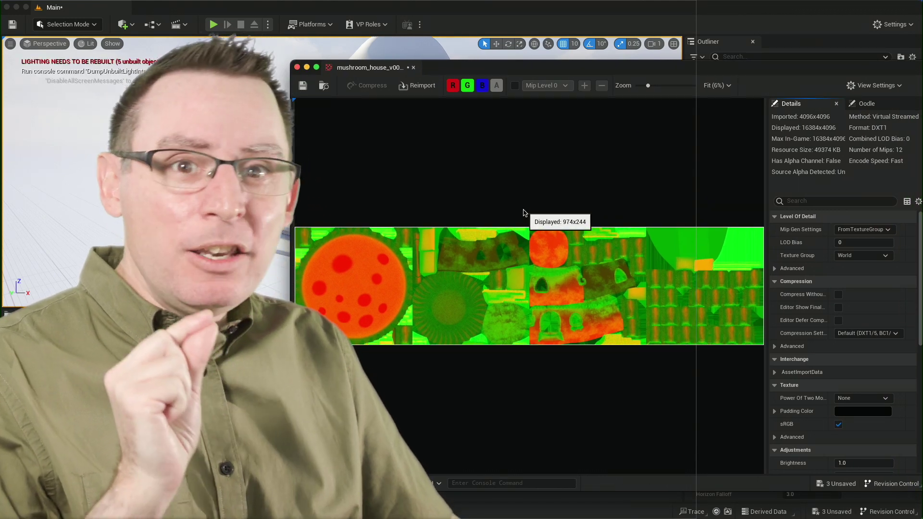
left_click(465, 86)
left_click(481, 87)
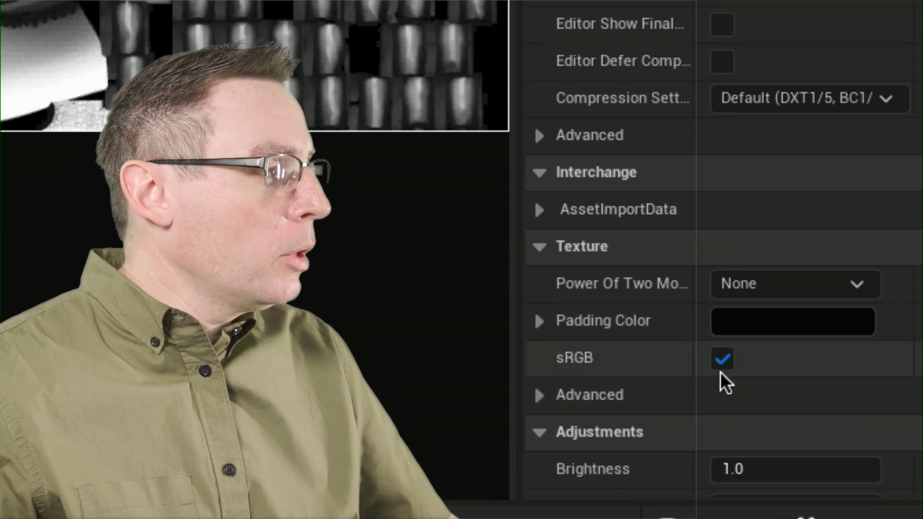
left_click(723, 367)
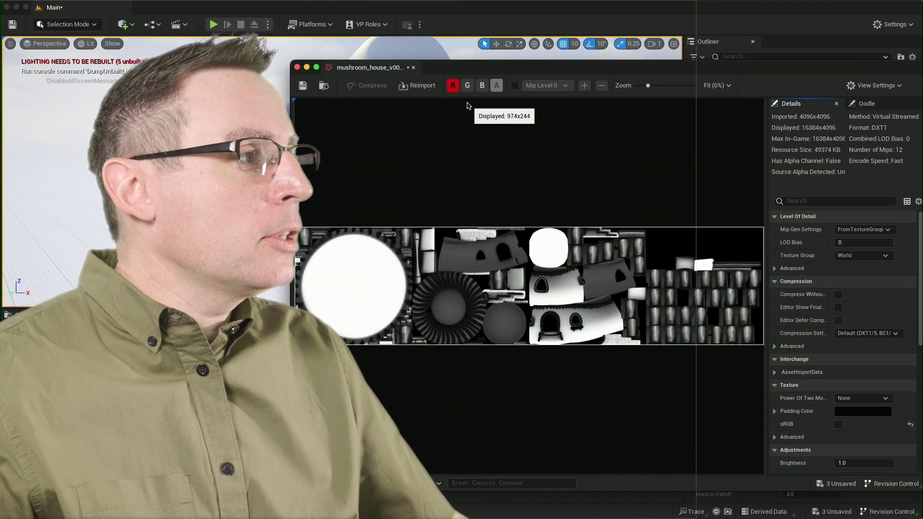
left_click(468, 87)
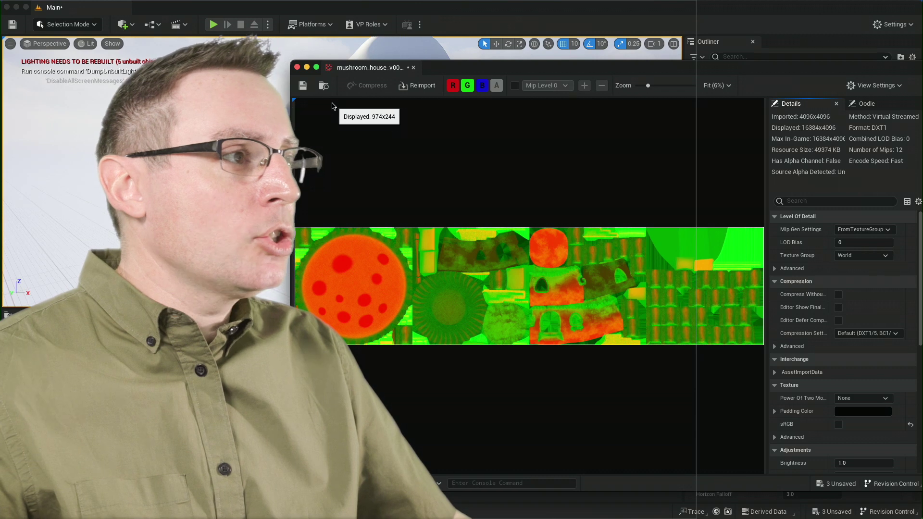
left_click(302, 86)
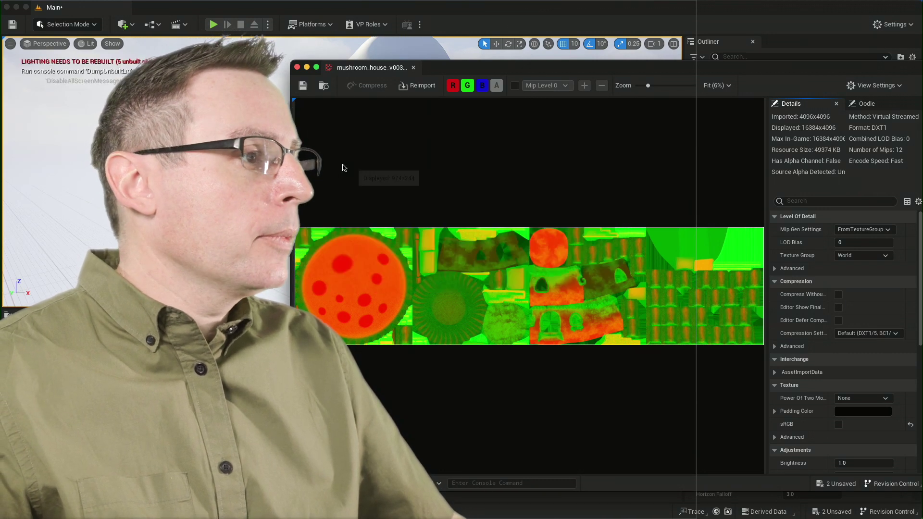
left_click(298, 67)
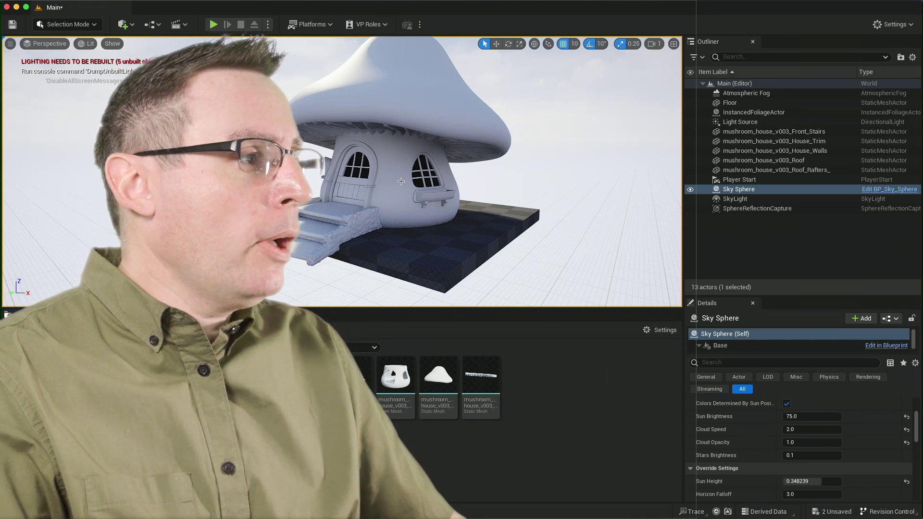
Step: Select the house walls and the roof in the scene to check which material each one uses
left_click(417, 187)
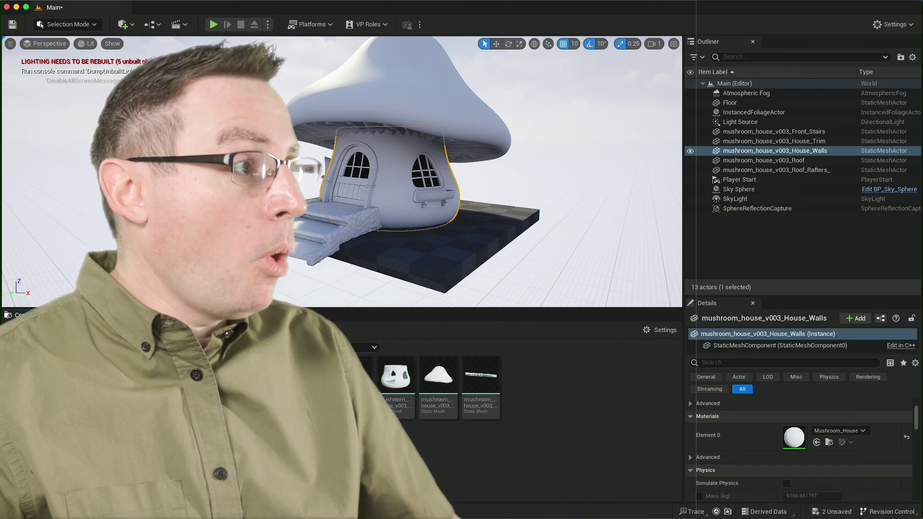
left_click(436, 115)
mouse_move(351, 384)
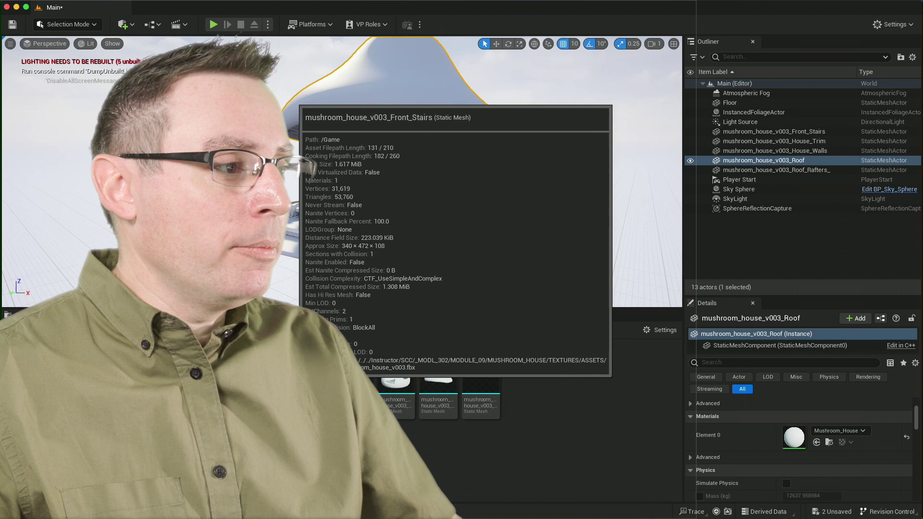
Step: Open the Mushroom_House material, move its output node farther from the Param node, and delete the Param node feeding Base Color
double_click(308, 384)
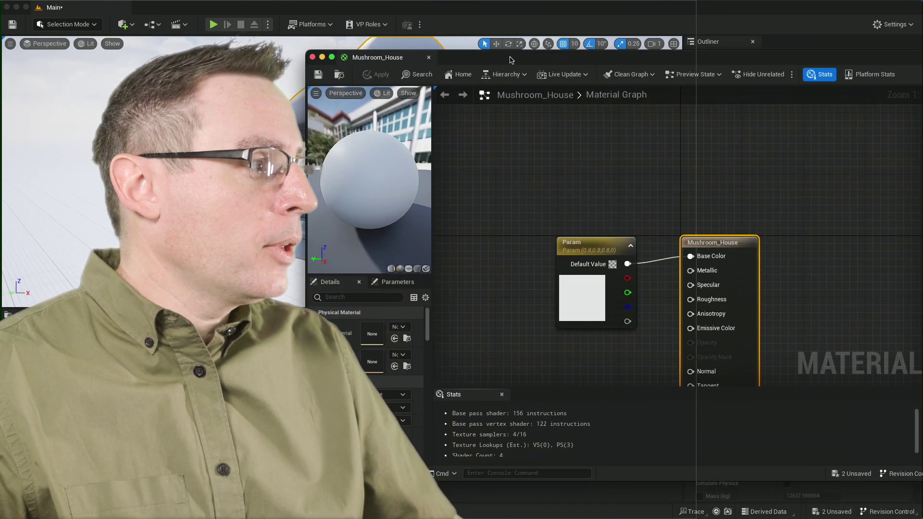
left_click_drag(491, 70, 511, 54)
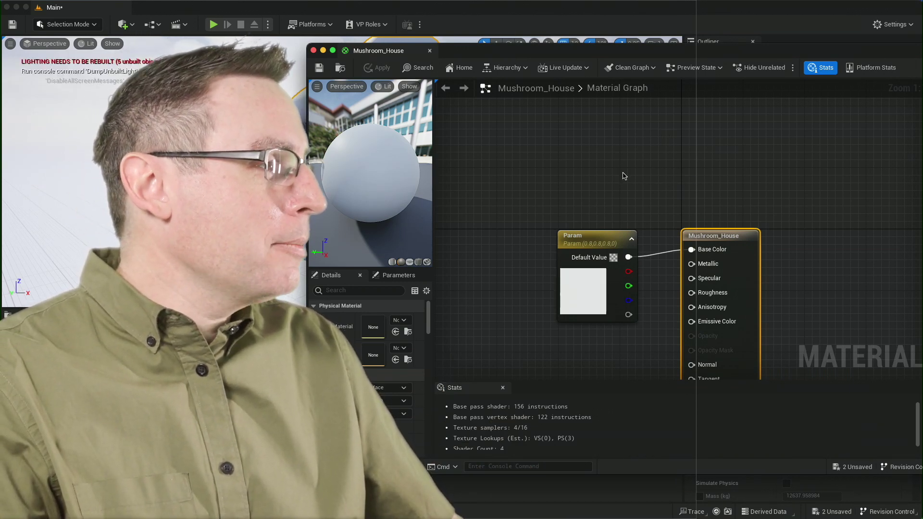
right_click_drag(682, 202, 670, 147)
left_click(619, 264)
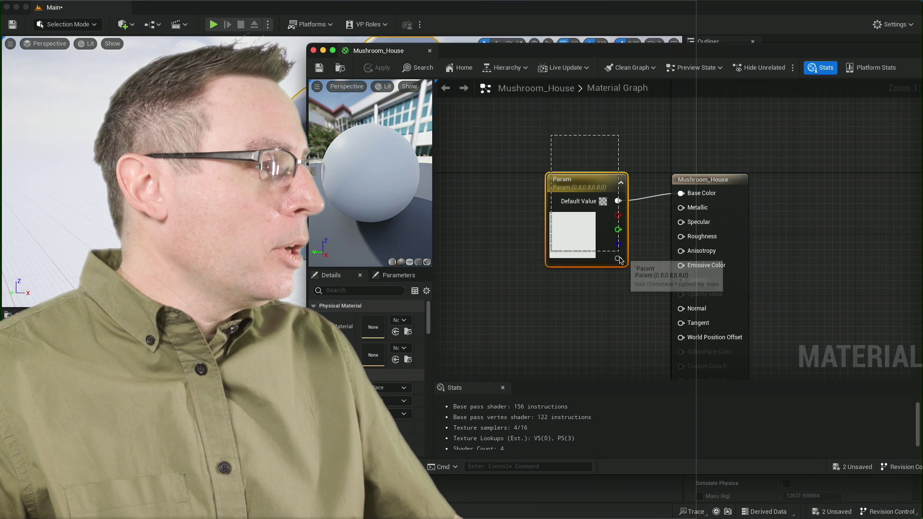
left_click_drag(721, 183, 836, 137)
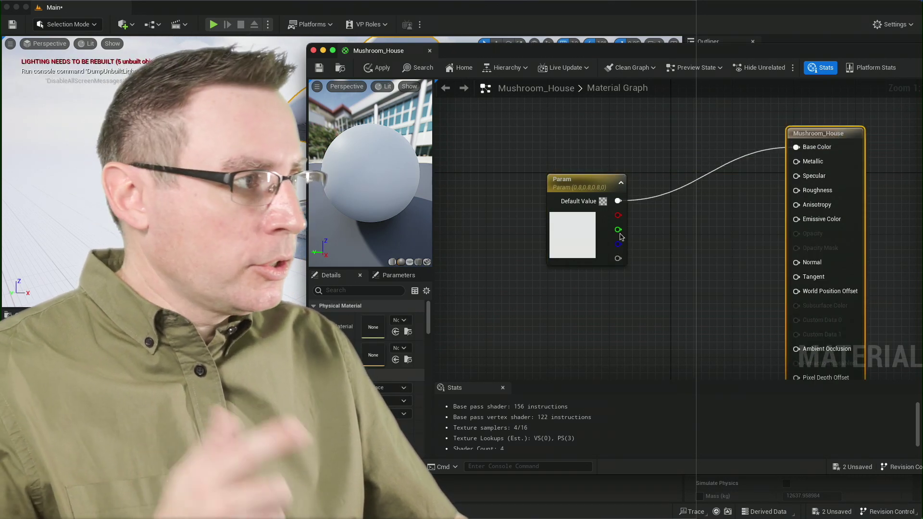
left_click(597, 200)
key("Delete")
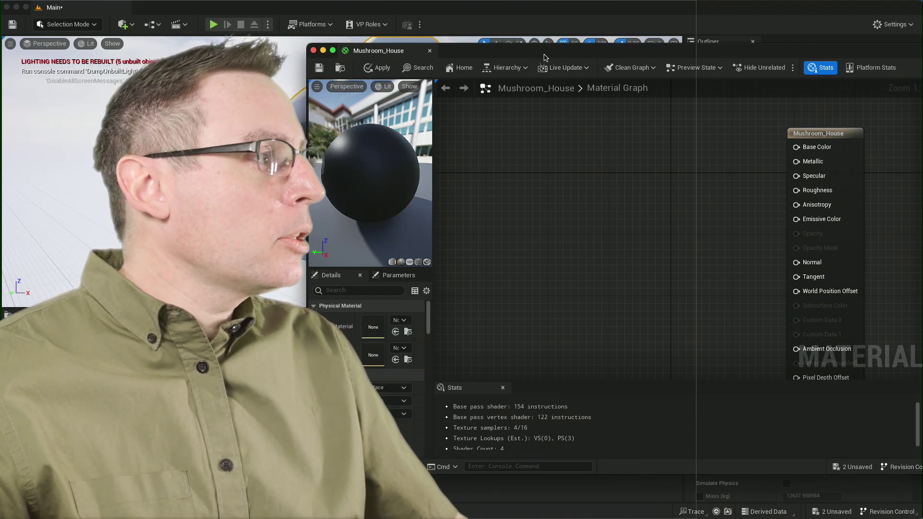
Step: Add the mushroom house base color, Normal and OcclusionRoughnessMetallic textures to the material graph as Texture Sample nodes
left_click_drag(545, 57, 584, 57)
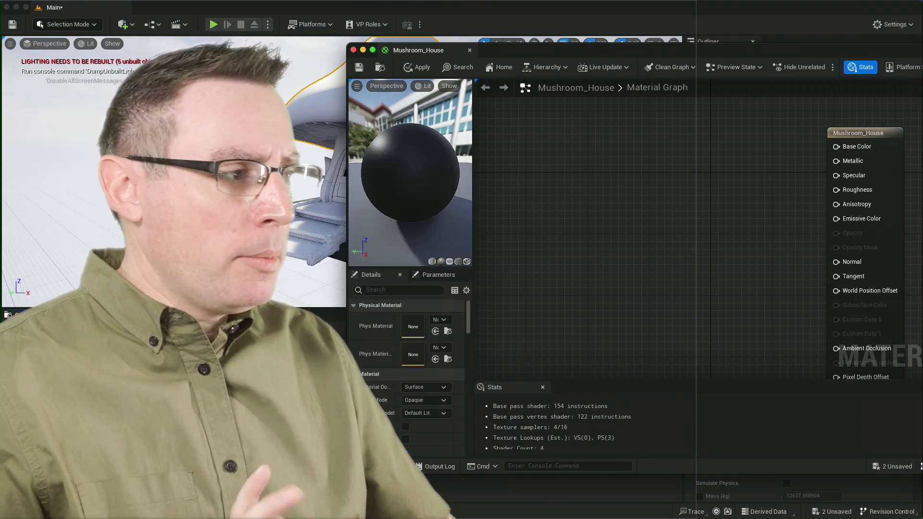
left_click_drag(512, 57, 474, 91)
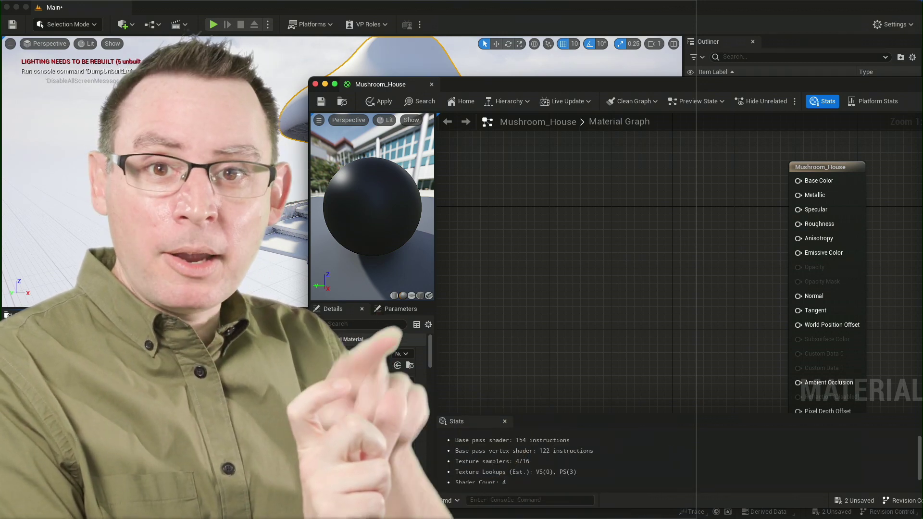
left_click_drag(408, 344, 536, 154)
left_click_drag(602, 288, 672, 148)
left_click_drag(621, 305, 645, 283)
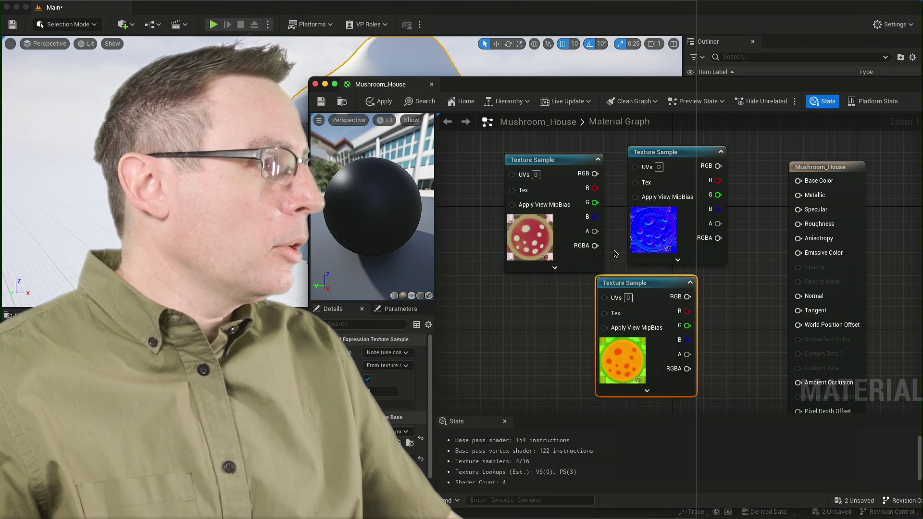
Step: Arrange the three Texture Sample nodes in a column, with base color above Normal and OcclusionRoughnessMetallic below them
left_click_drag(557, 161, 534, 169)
left_click_drag(652, 153, 682, 153)
left_click_drag(645, 284, 529, 306)
left_click_drag(705, 146, 630, 299)
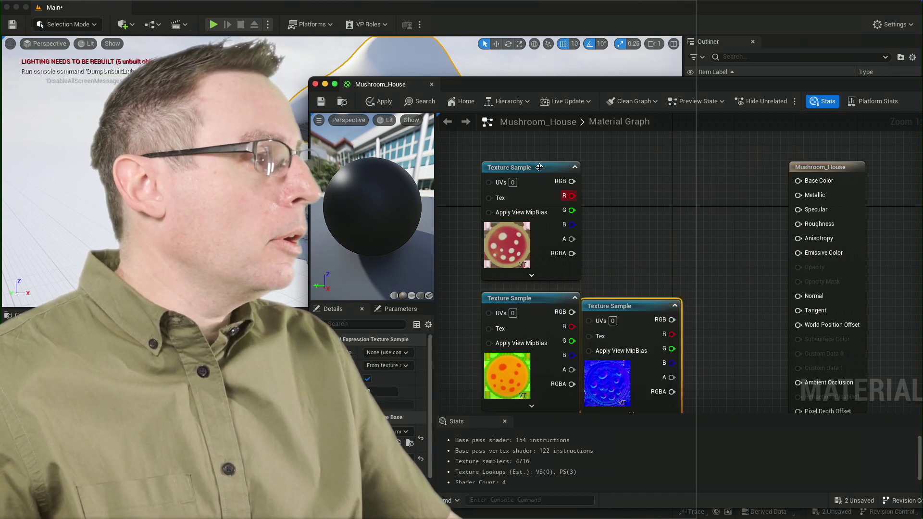
left_click_drag(576, 167, 637, 143)
left_click_drag(635, 306, 623, 382)
scroll(692, 261, "down", 2)
right_click_drag(683, 311, 697, 280)
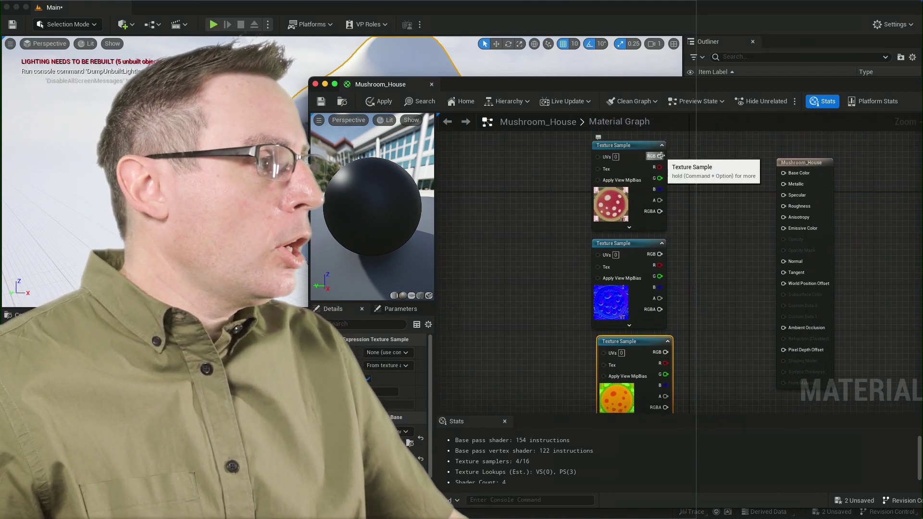
mouse_move(618, 155)
left_mouse_down()
mouse_move(623, 161)
mouse_move(617, 156)
left_mouse_up()
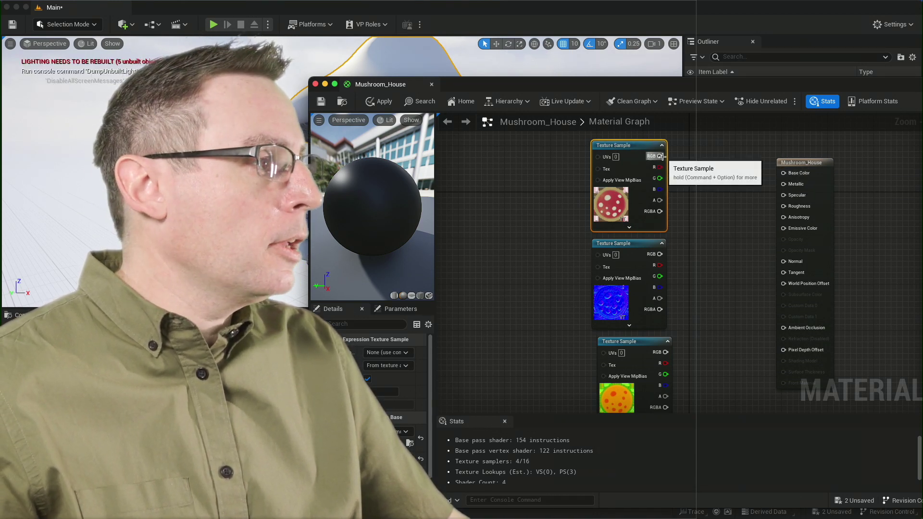
Step: Connect the base color texture's RGB output to Base Color and the Normal texture's RGB output to Normal
left_click_drag(659, 155, 784, 173)
left_click_drag(522, 84, 670, 90)
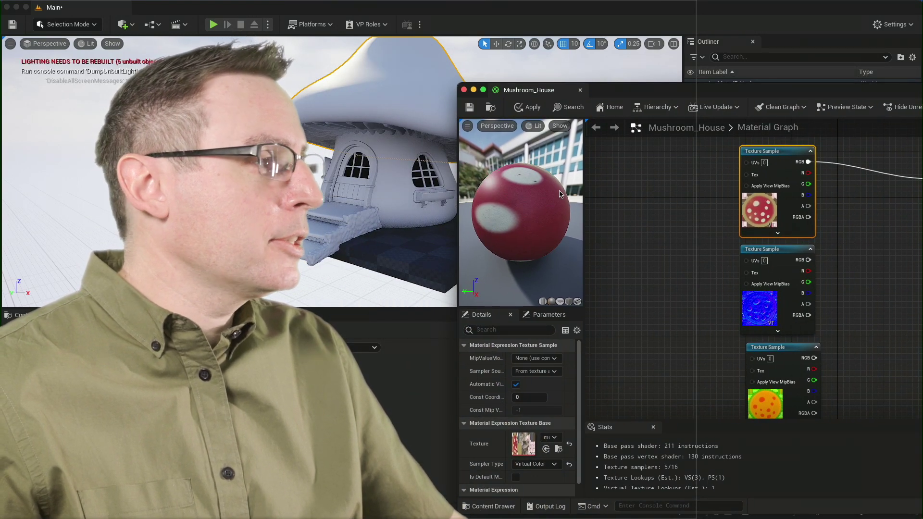
left_click_drag(746, 97, 605, 91)
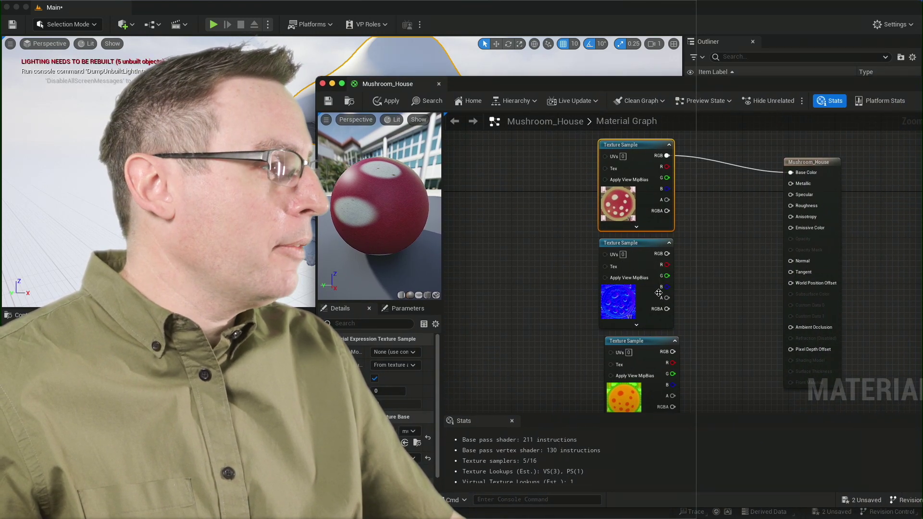
left_click_drag(667, 254, 701, 258)
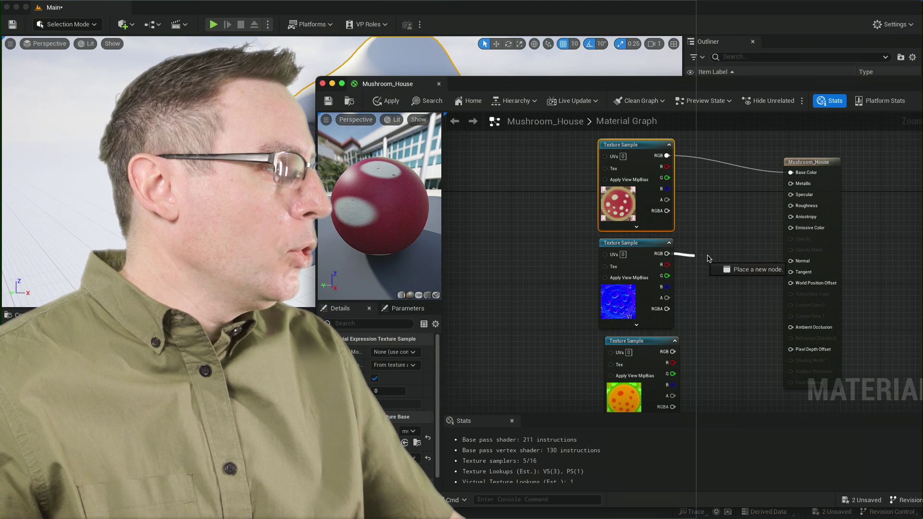
left_click_drag(789, 281, 791, 263)
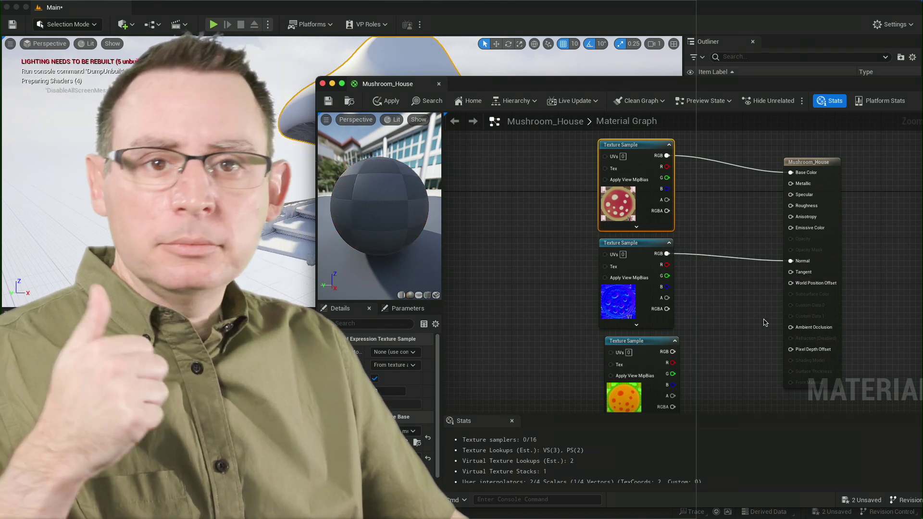
Step: Align the OcclusionRoughnessMetallic node and connect its R output to Ambient Occlusion, G to Roughness and B to Metallic
left_click_drag(651, 348, 647, 350)
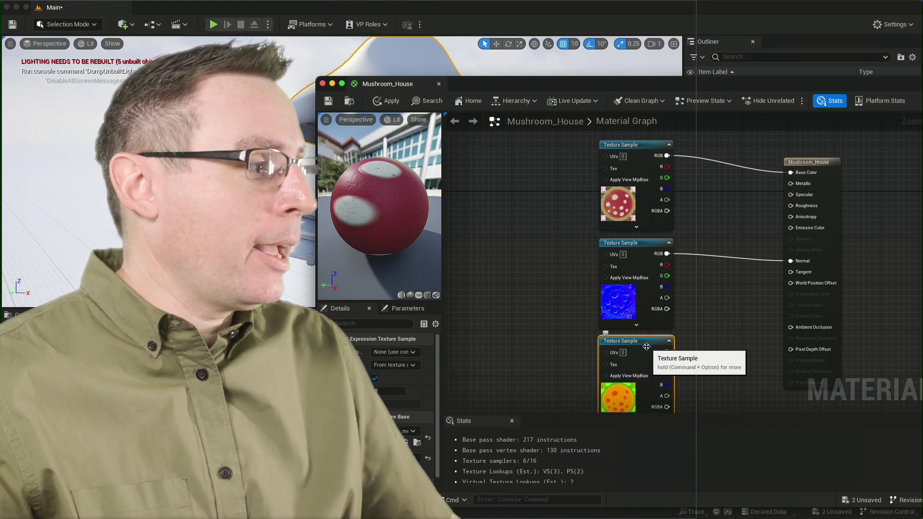
scroll(794, 349, "up", 2)
right_click_drag(688, 353, 727, 319)
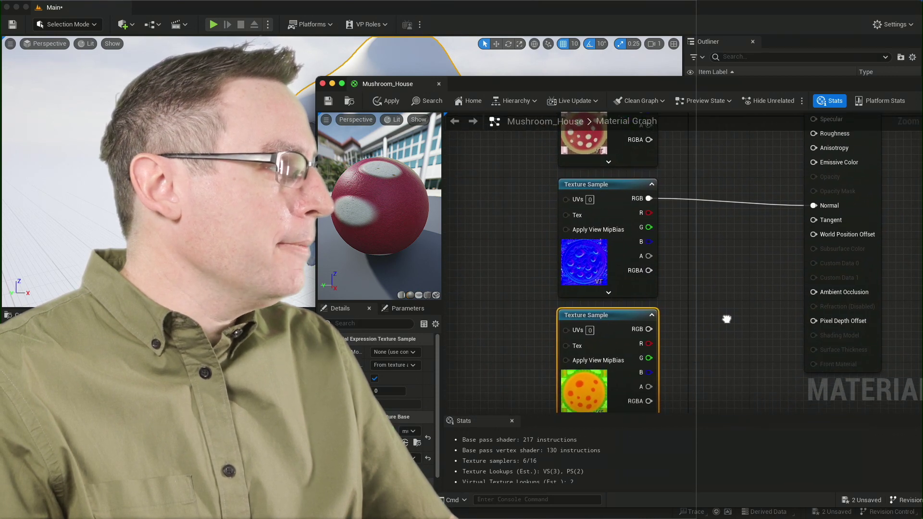
left_click_drag(651, 345, 813, 292)
left_click_drag(649, 358, 813, 134)
left_click_drag(649, 372, 814, 179)
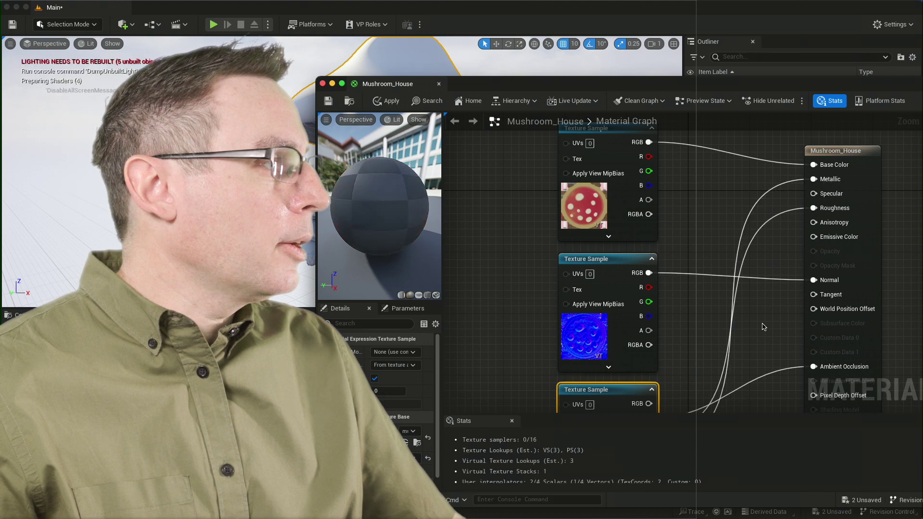
Step: Save the Mushroom_House material and inspect the textured house in the level viewport
left_click(328, 101)
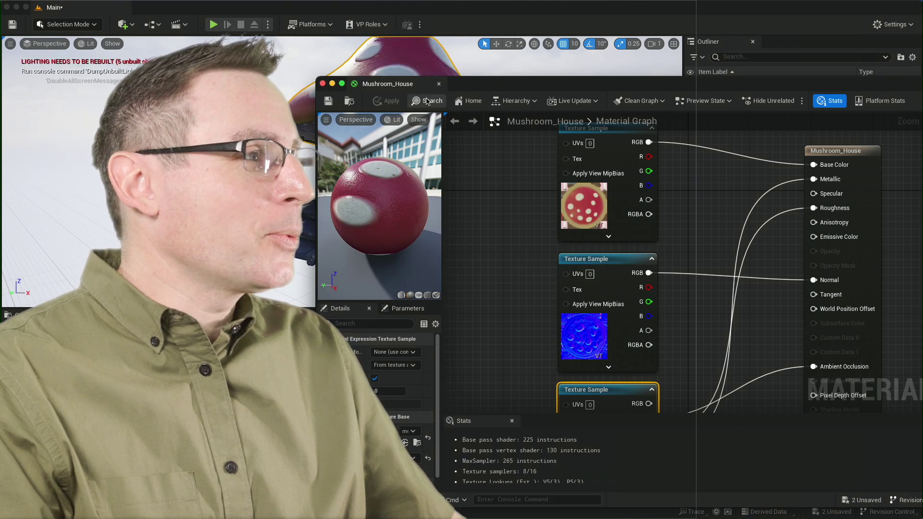
left_click_drag(456, 83, 834, 179)
right_click_drag(473, 196, 511, 171)
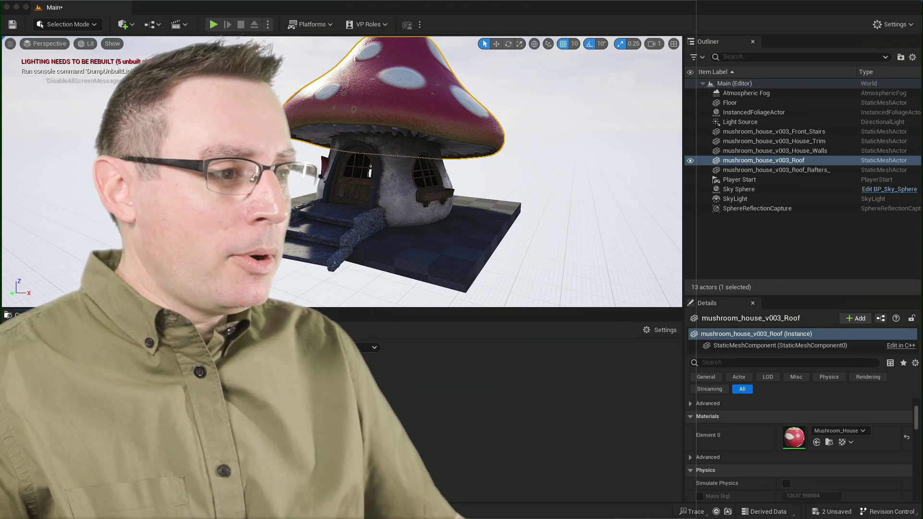
Step: Bring the Mushroom_House material graph back into view and compare it with the textured house in the level
double_click(353, 385)
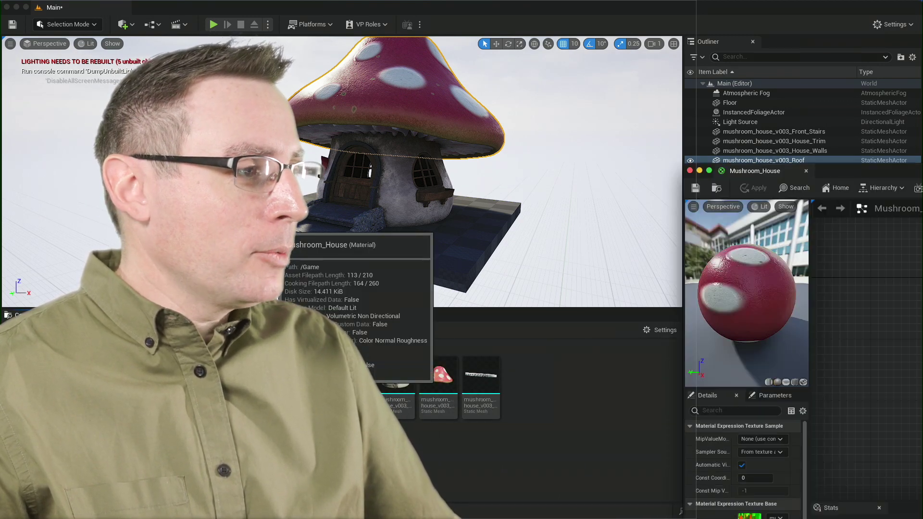
left_click_drag(828, 180, 814, 173)
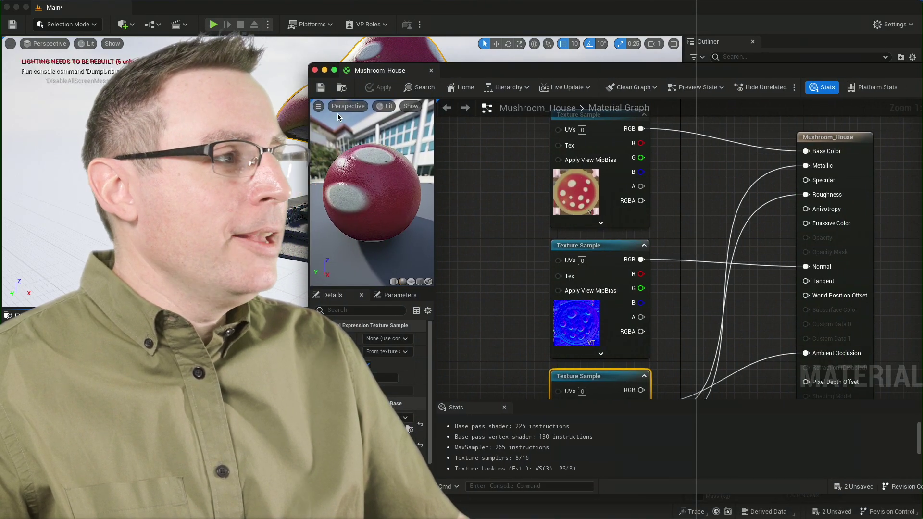
left_click_drag(546, 64, 744, 150)
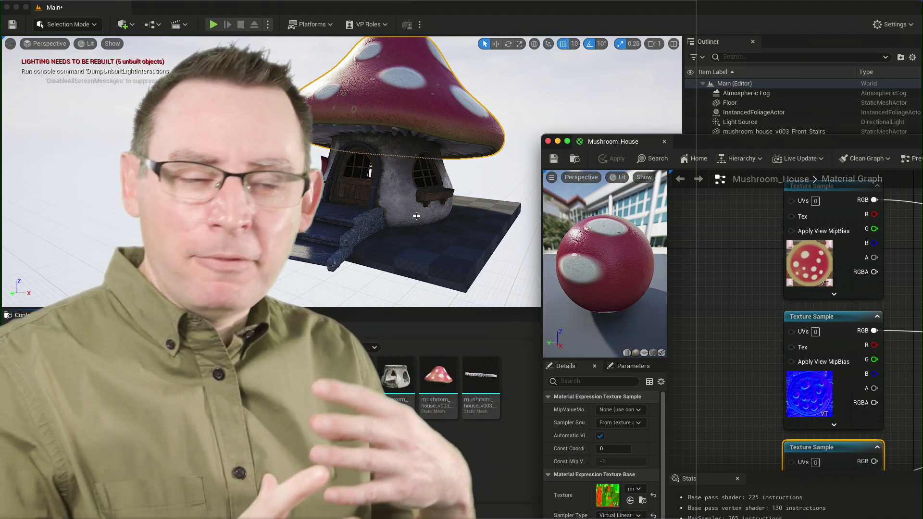
left_click_drag(761, 145, 594, 126)
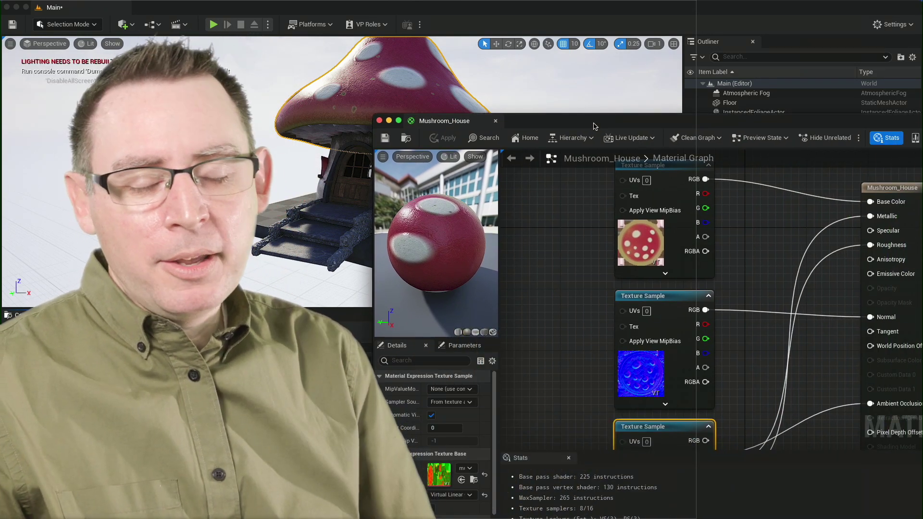